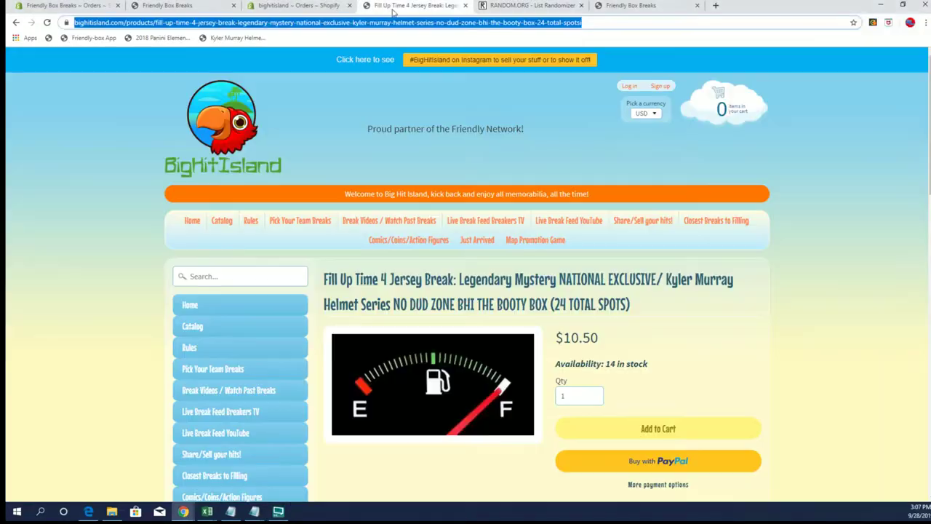
- Browse Big Hit Island's product pages and check the Fill Up Time 4 Jersey Break listing
click(414, 5)
click(17, 22)
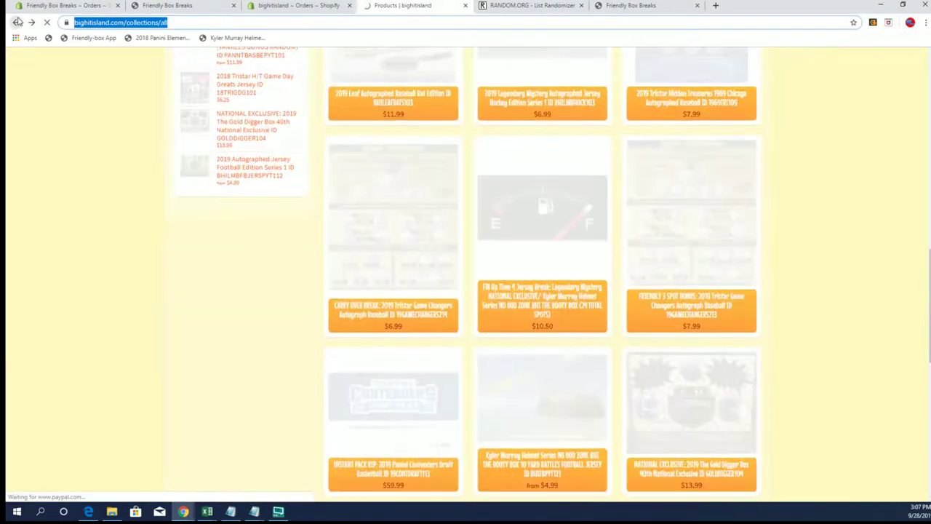
click(15, 21)
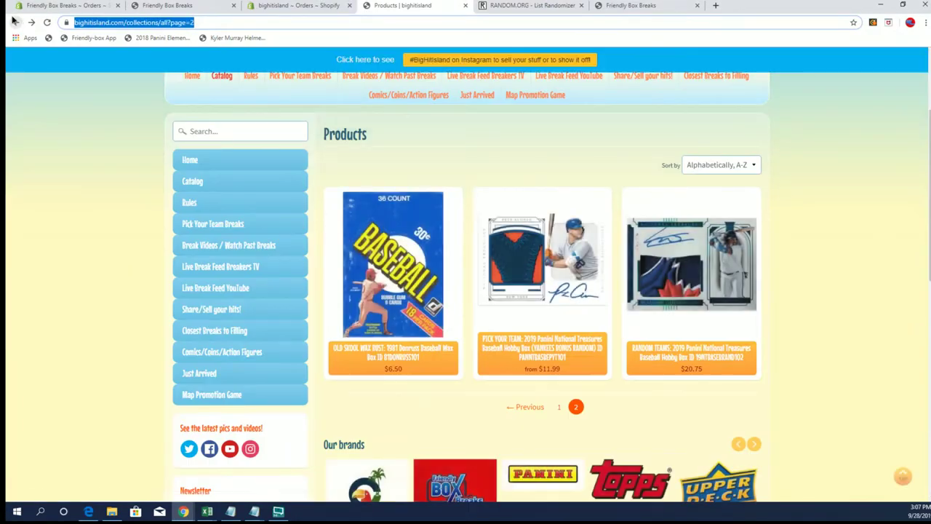
click(14, 20)
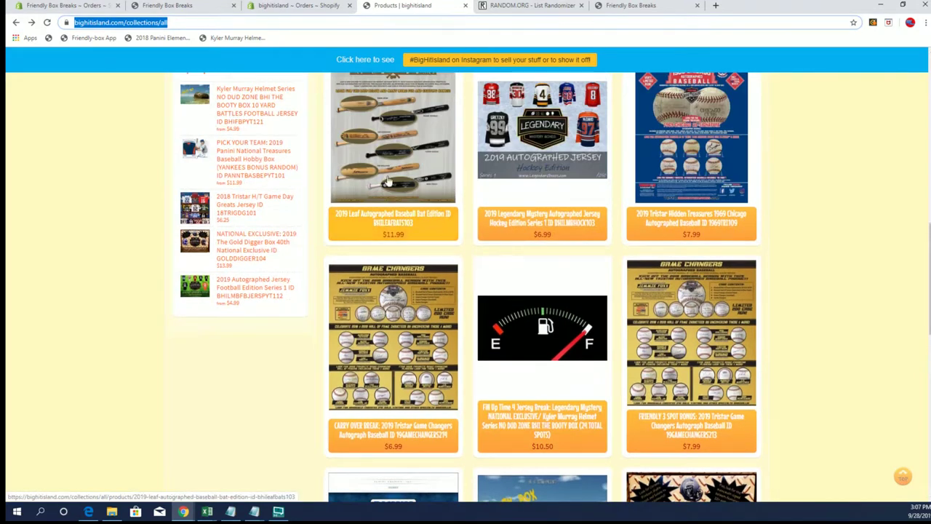
scroll(167, 77, down, 2)
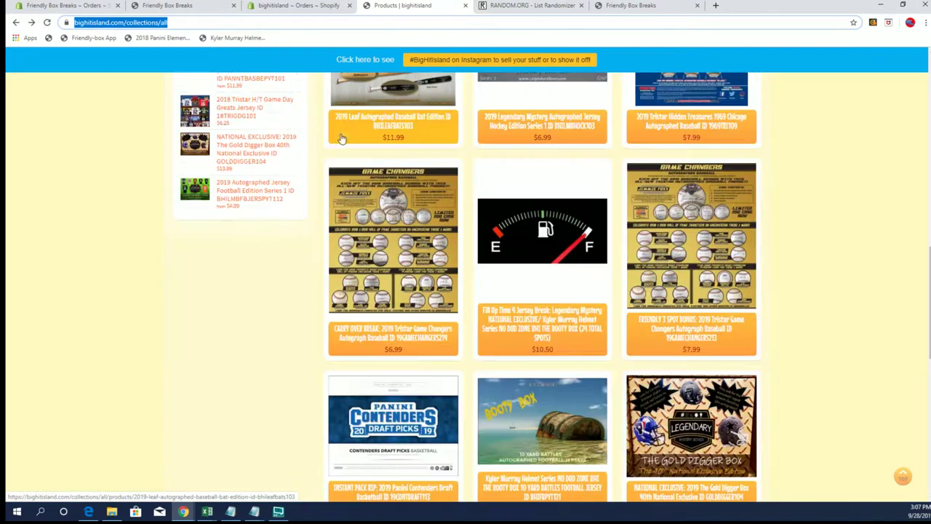
click(18, 23)
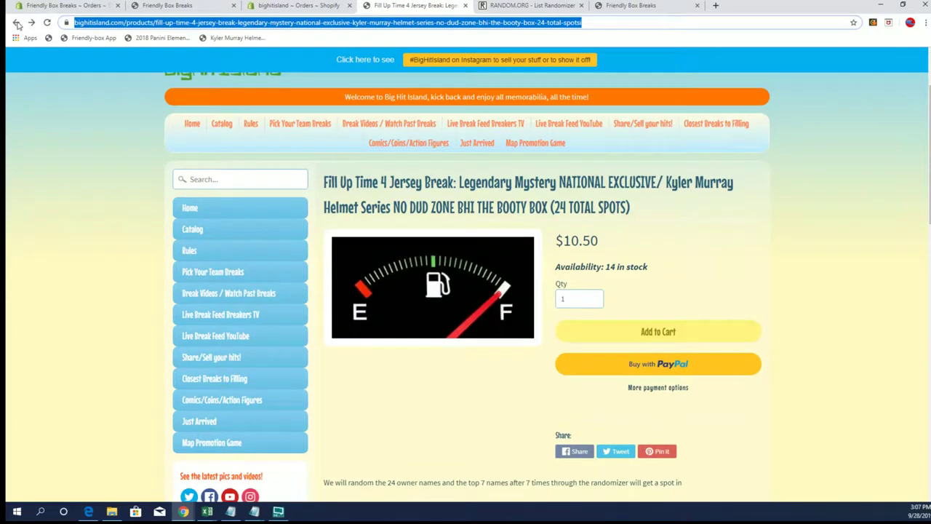
click(18, 23)
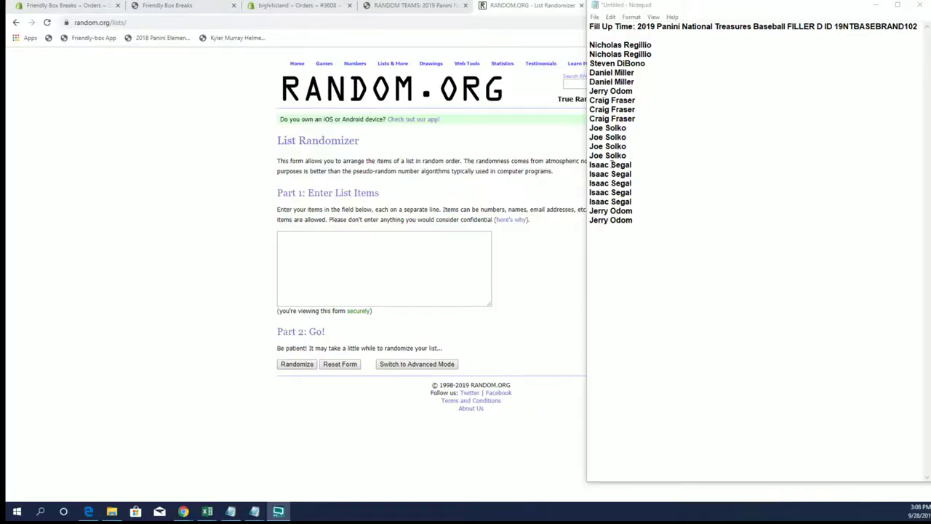
- Copy the participant names from Notepad and paste them into the RANDOM.ORG list box
drag(590, 45, 682, 272)
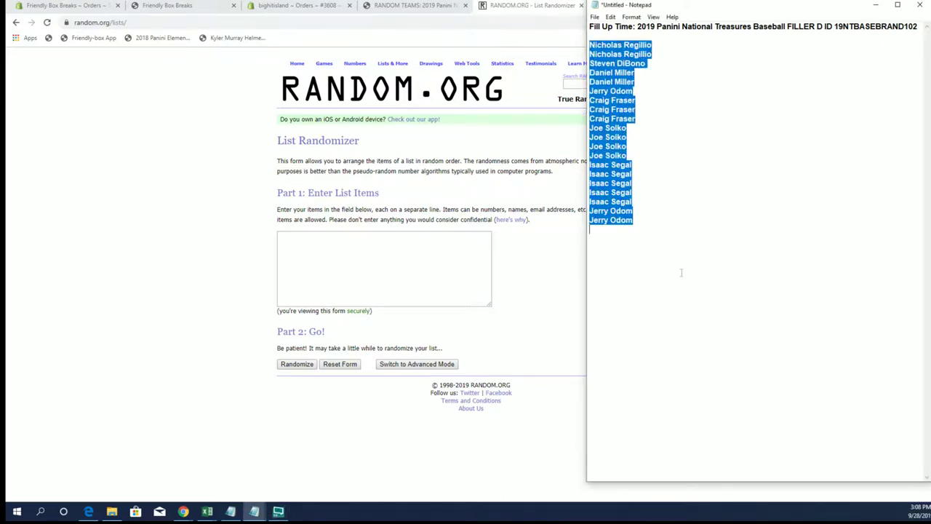
right_click(642, 167)
click(664, 198)
click(370, 240)
right_click(369, 241)
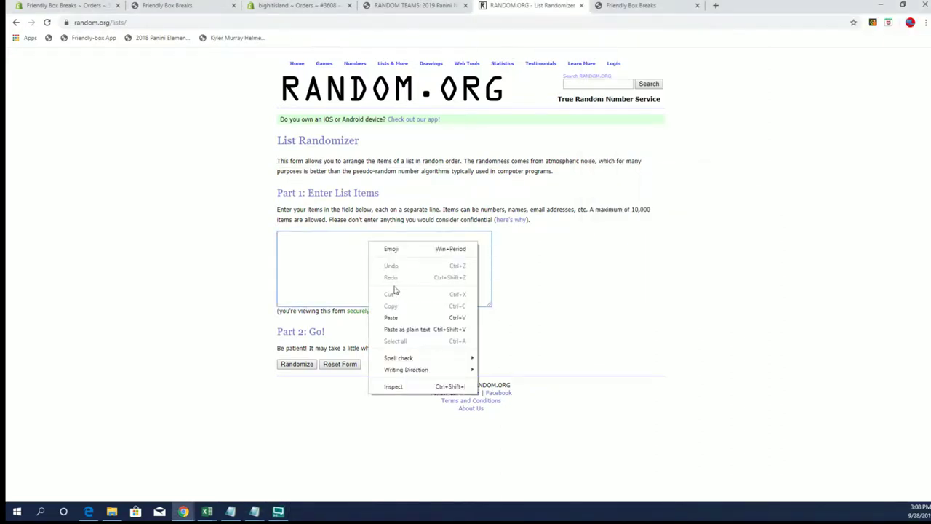
click(390, 318)
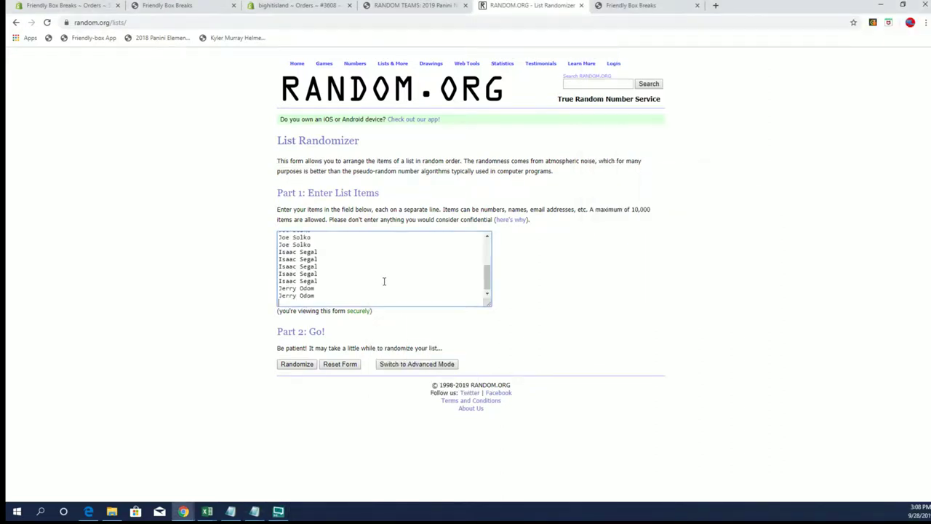
- Randomize the 20 names, then reshuffle with Again! until seven shuffles in total
click(295, 365)
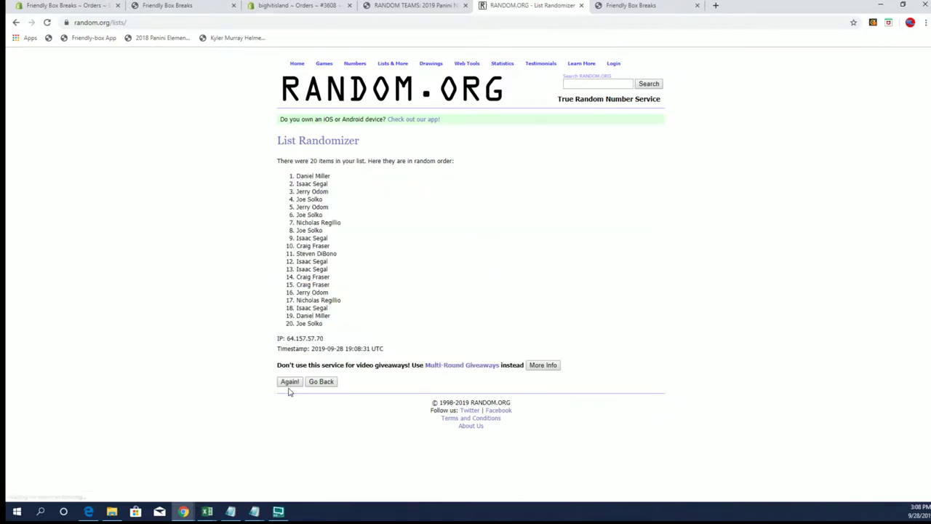
click(289, 384)
click(289, 398)
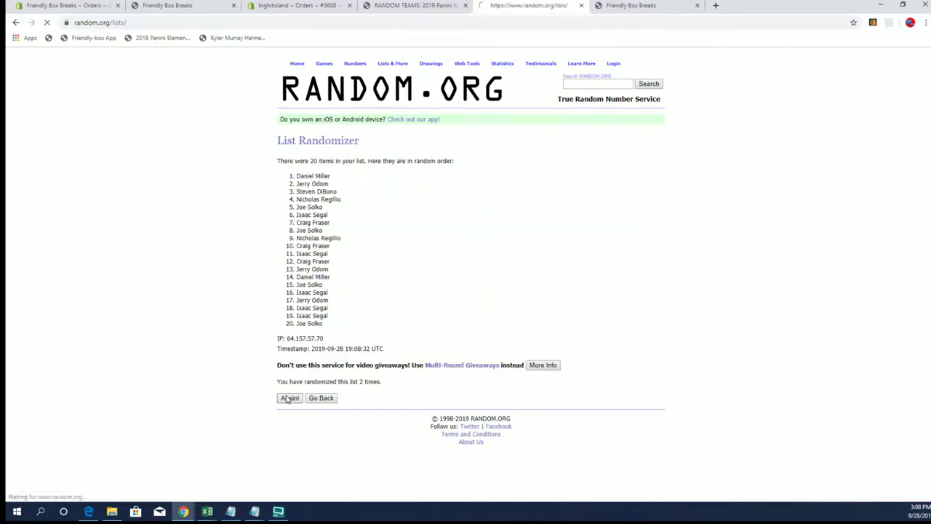
click(289, 398)
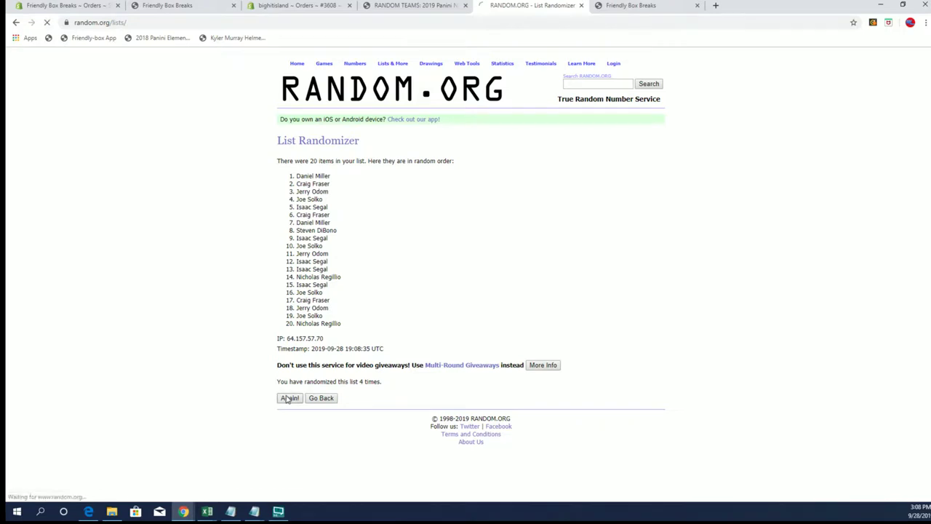
click(288, 397)
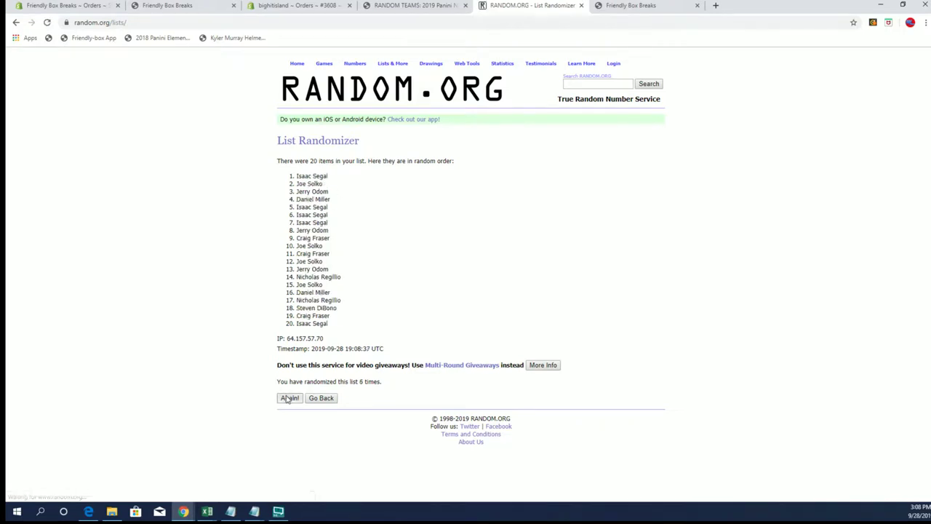
click(288, 398)
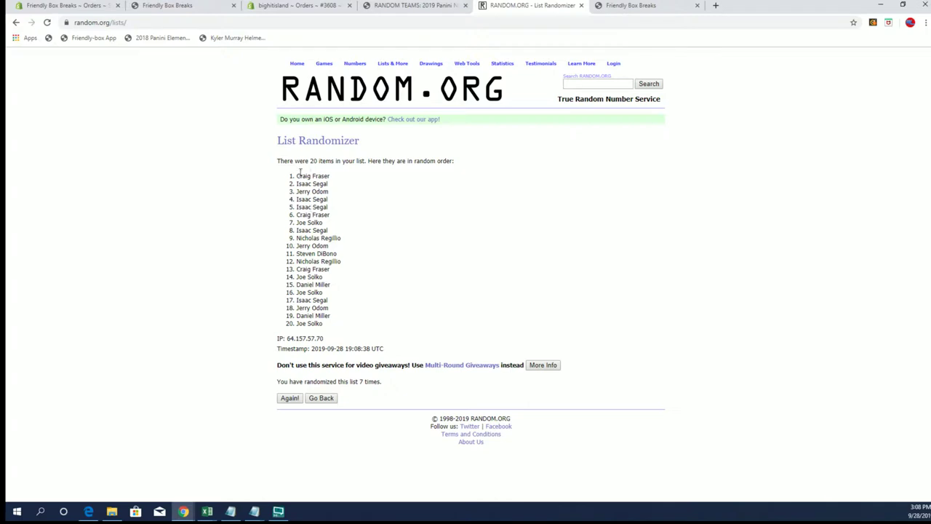
drag(296, 176, 334, 188)
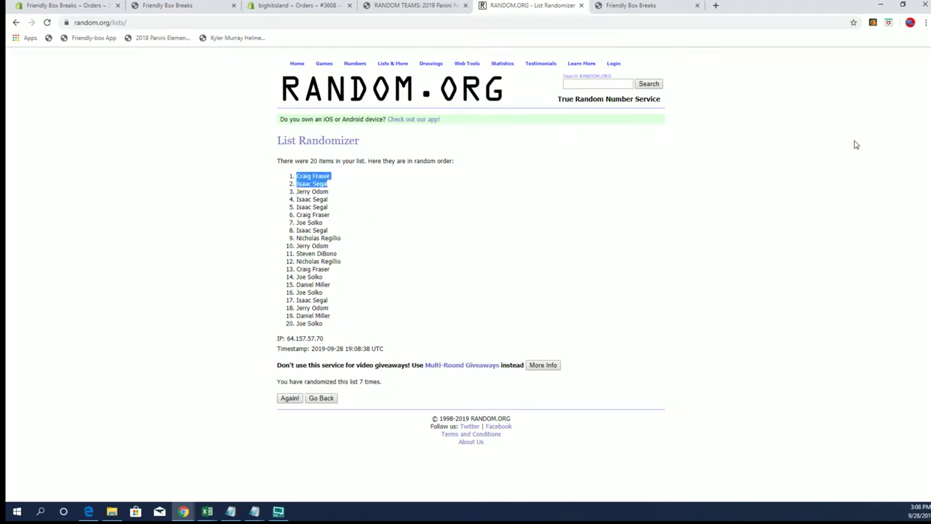
click(926, 23)
click(899, 113)
click(900, 112)
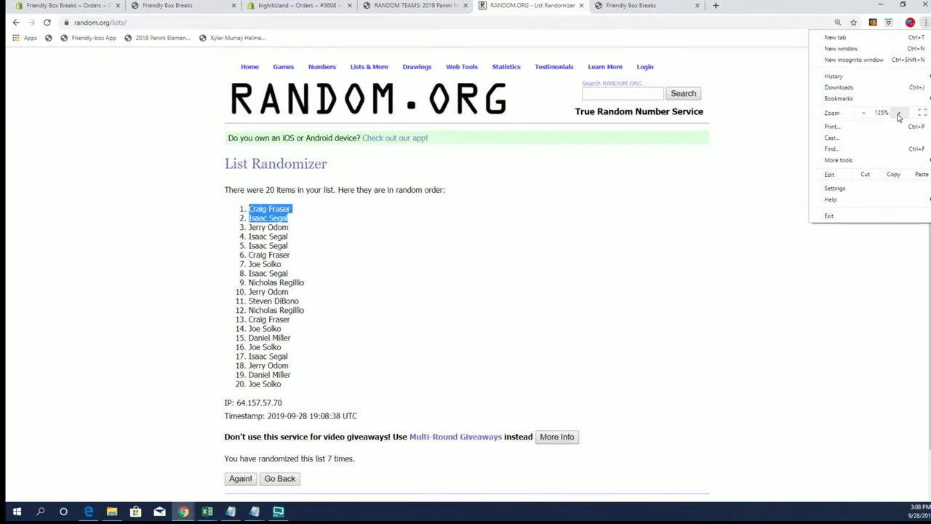
click(532, 217)
scroll(532, 217, up, 1)
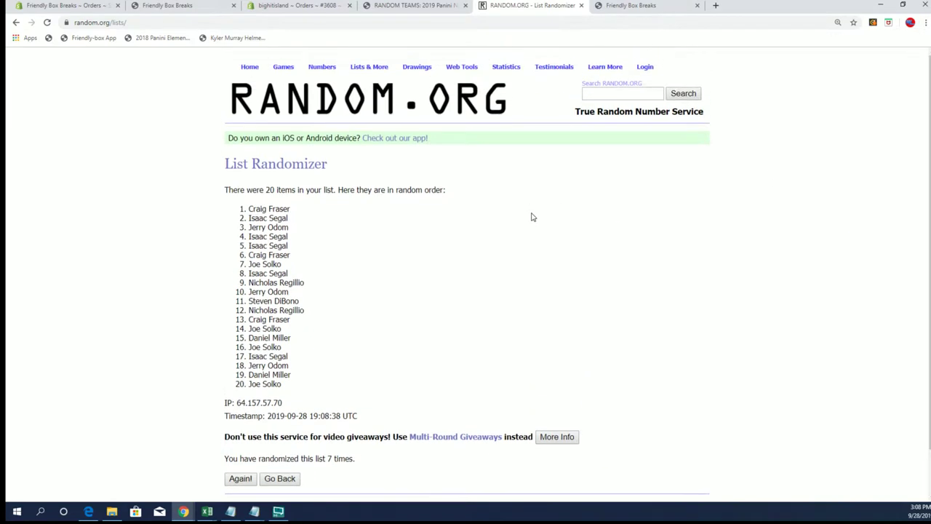